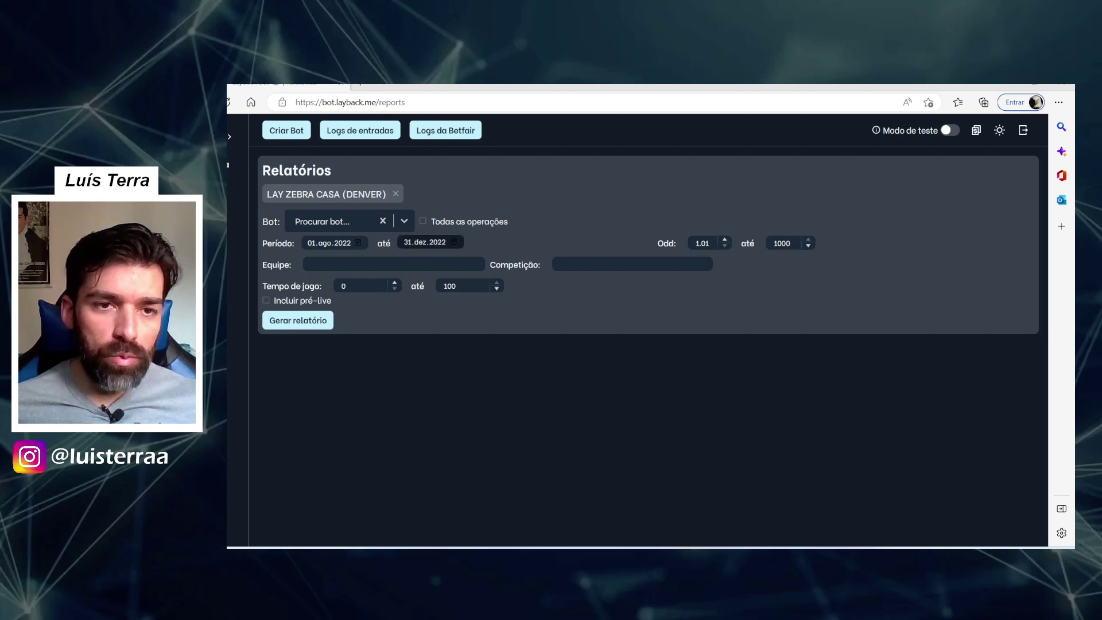
# Set the report period's end date to 16 December 2022 and generate the LAY ZEBRA CASA (DENVER) report
pyautogui.click(408, 242)
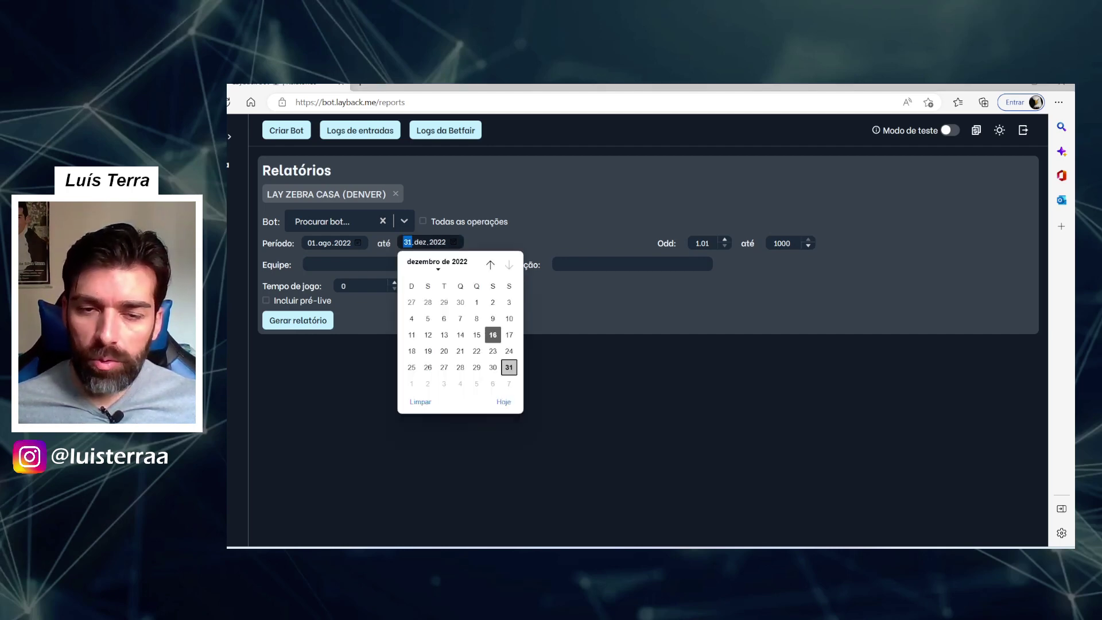
pyautogui.click(492, 335)
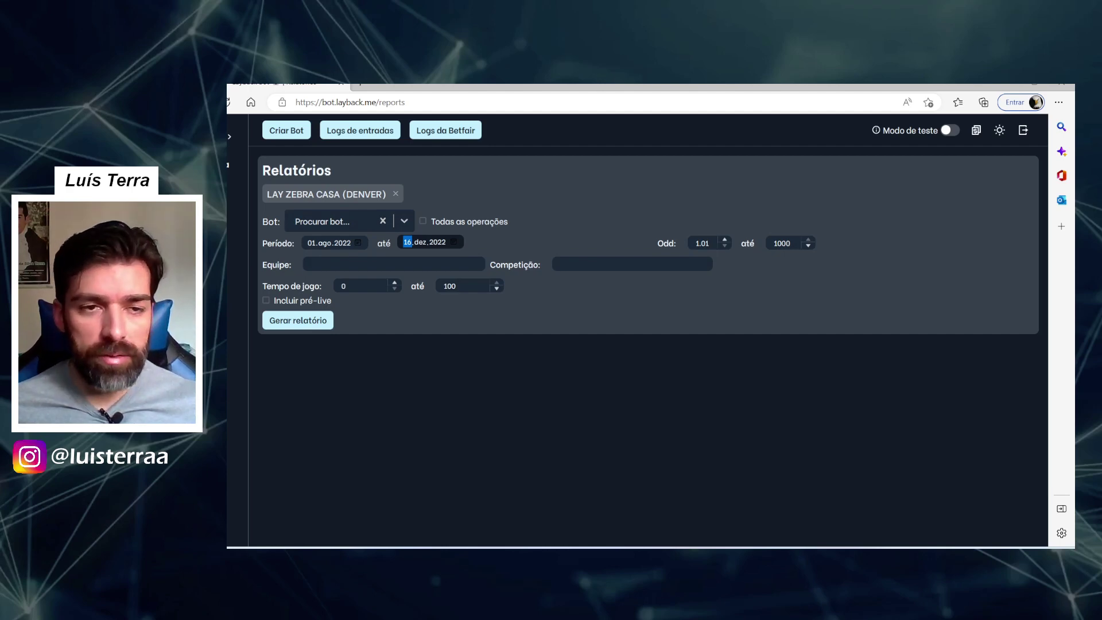
pyautogui.press('Return')
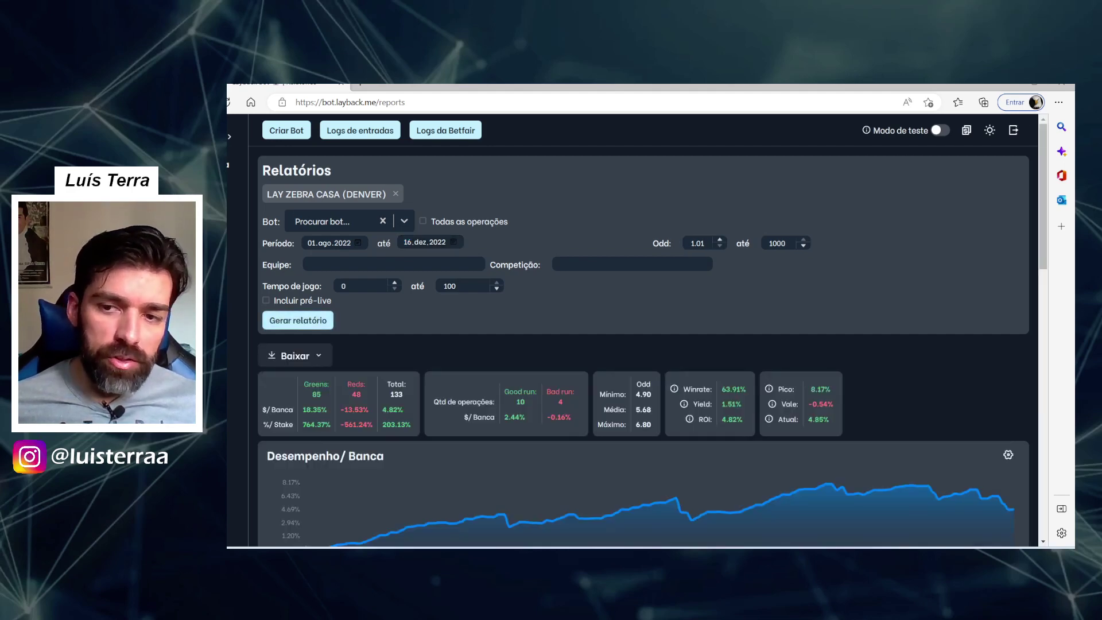
pyautogui.scroll(-2, 643, 330)
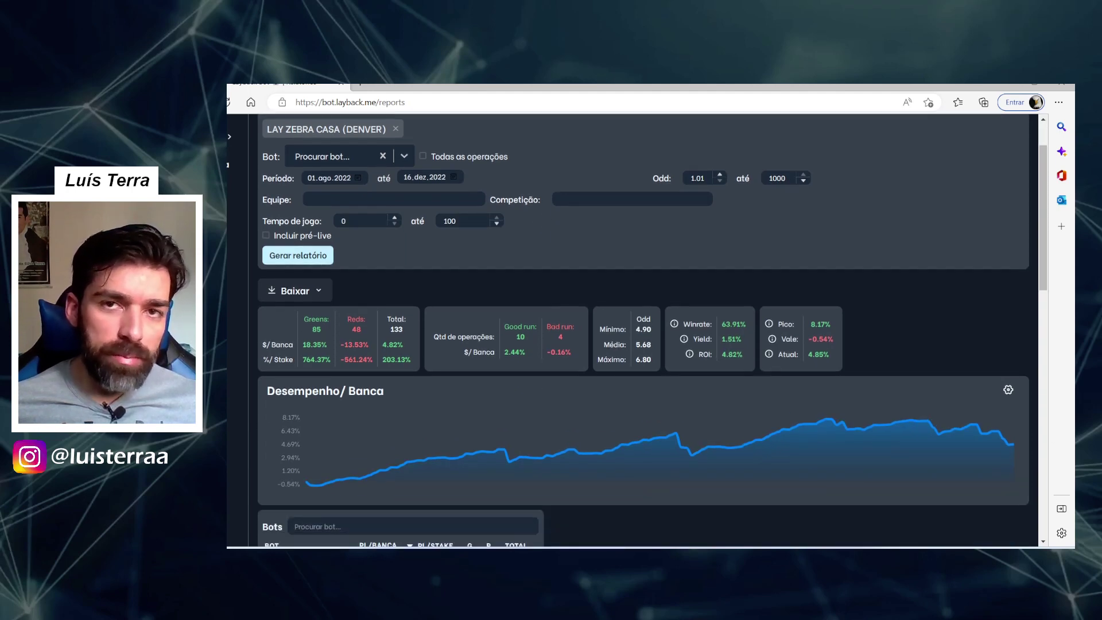
pyautogui.scroll(2, 643, 331)
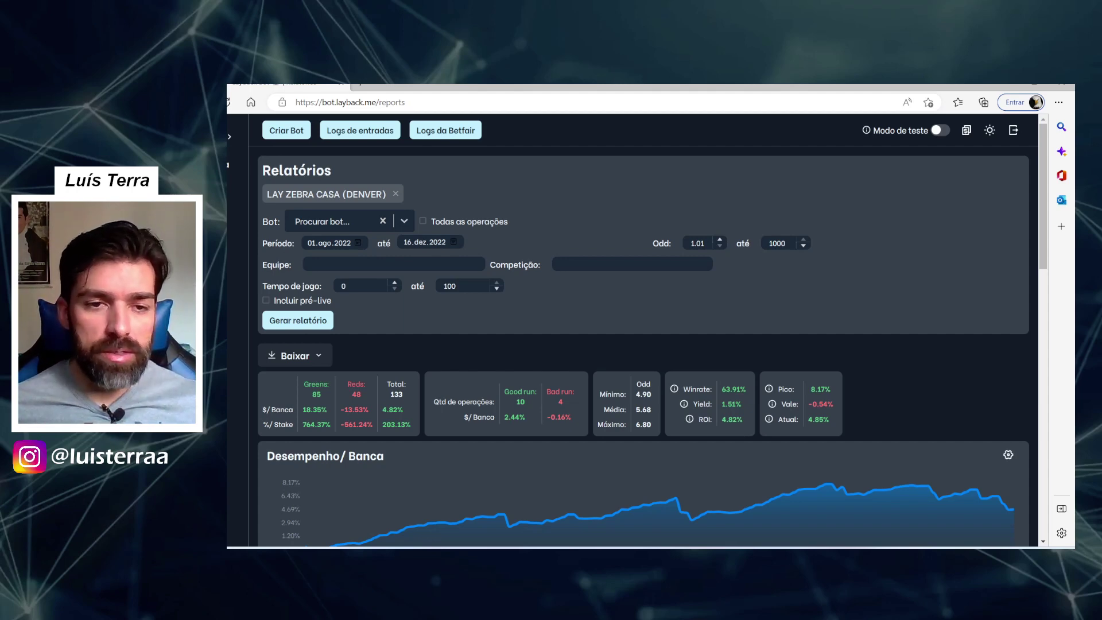
pyautogui.scroll(-2, 643, 331)
pyautogui.scroll(2, 643, 331)
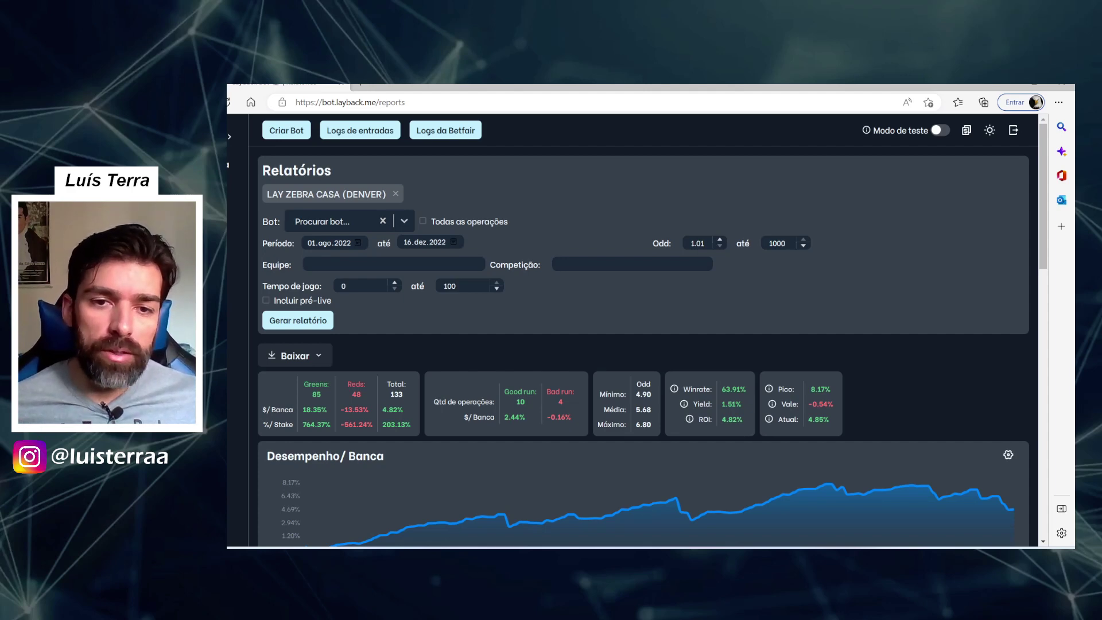
pyautogui.scroll(-2, 642, 330)
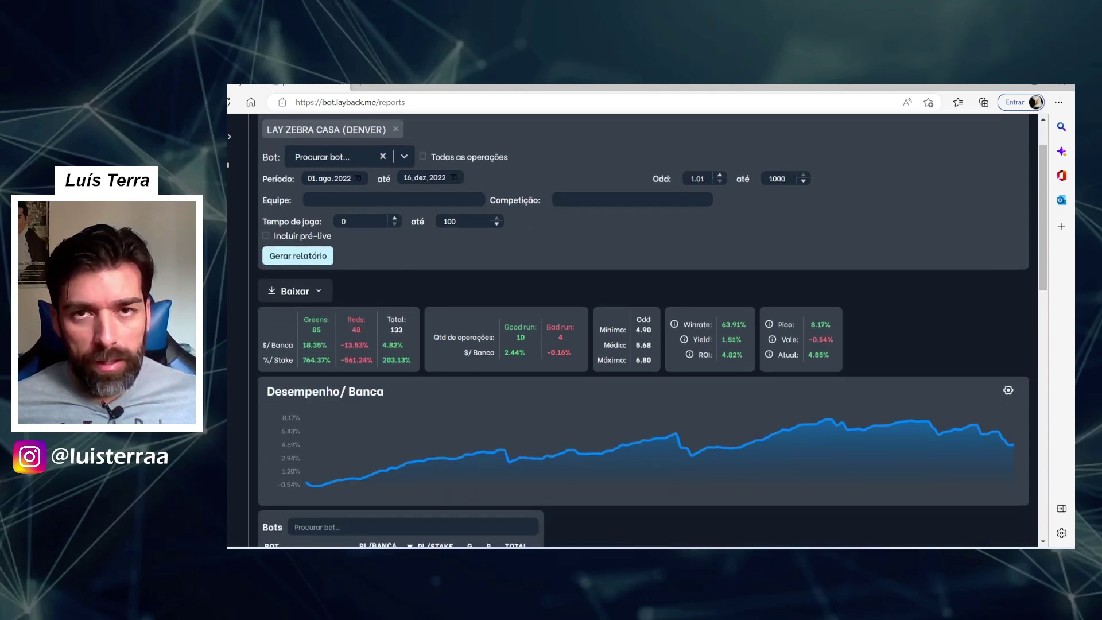
pyautogui.scroll(2, 643, 331)
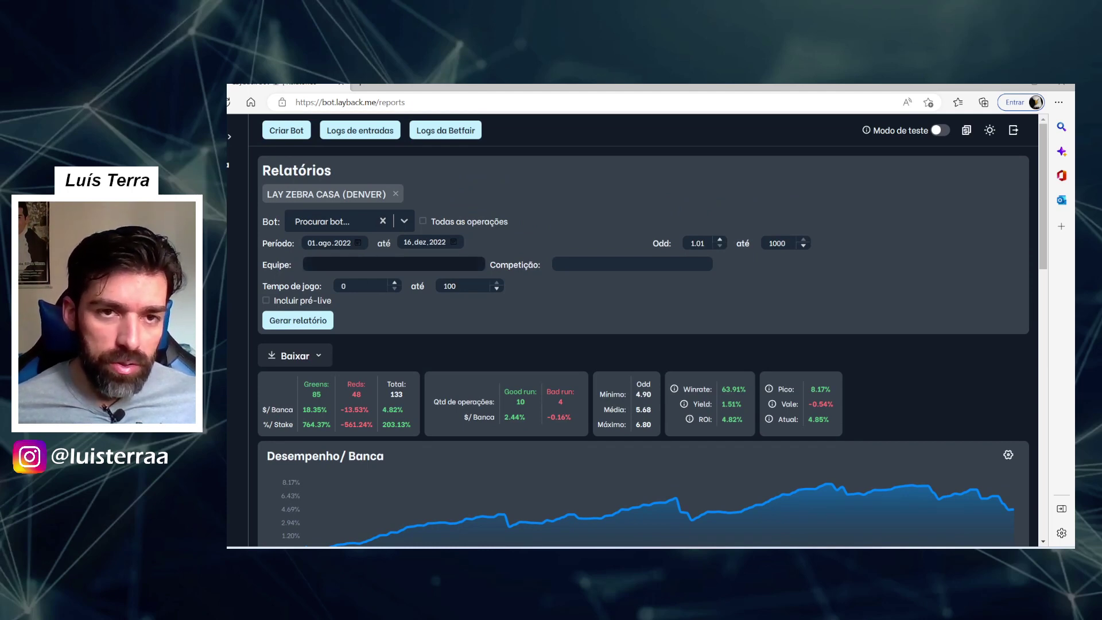
# Set the report period's start date to 1 December 2022 and generate the report for that month
pyautogui.click(357, 243)
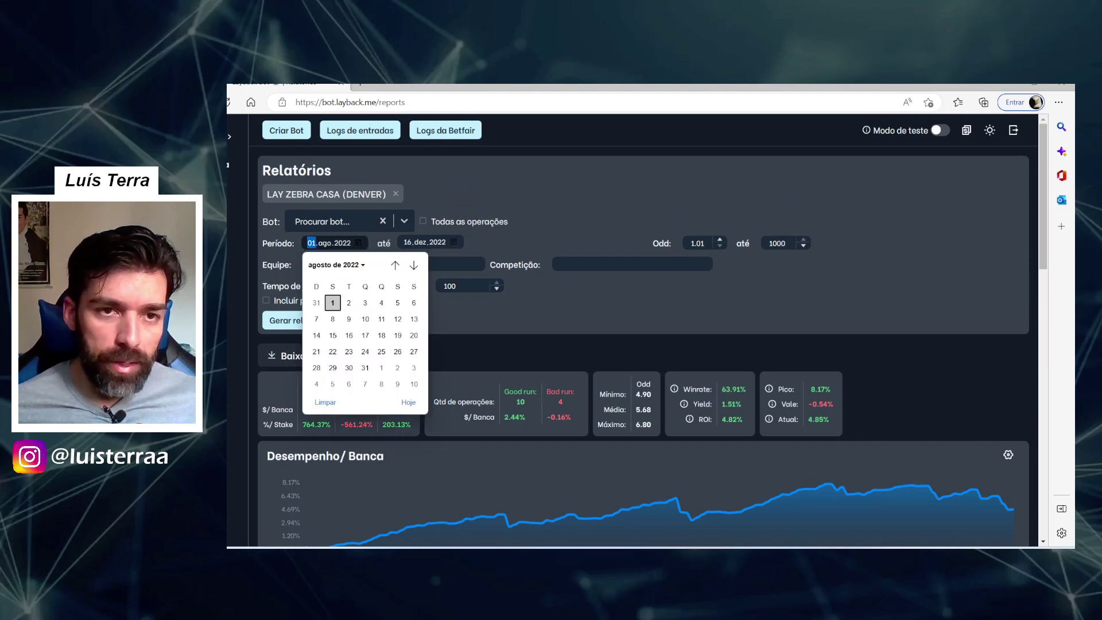
pyautogui.click(395, 265)
pyautogui.click(413, 264)
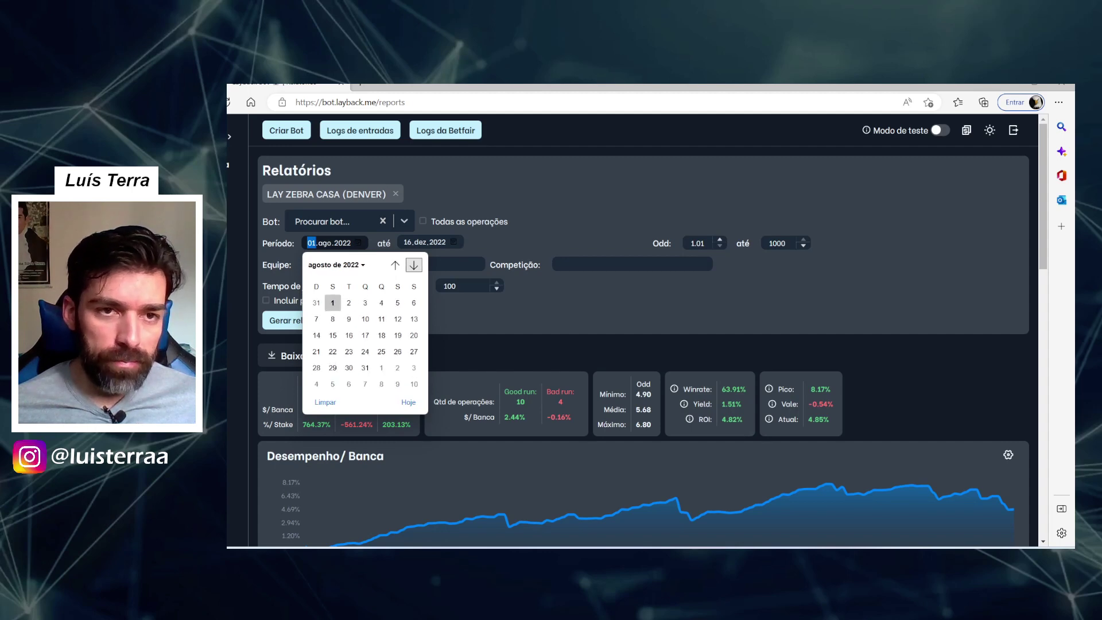
pyautogui.click(414, 265)
pyautogui.click(414, 264)
pyautogui.click(414, 264)
pyautogui.click(414, 265)
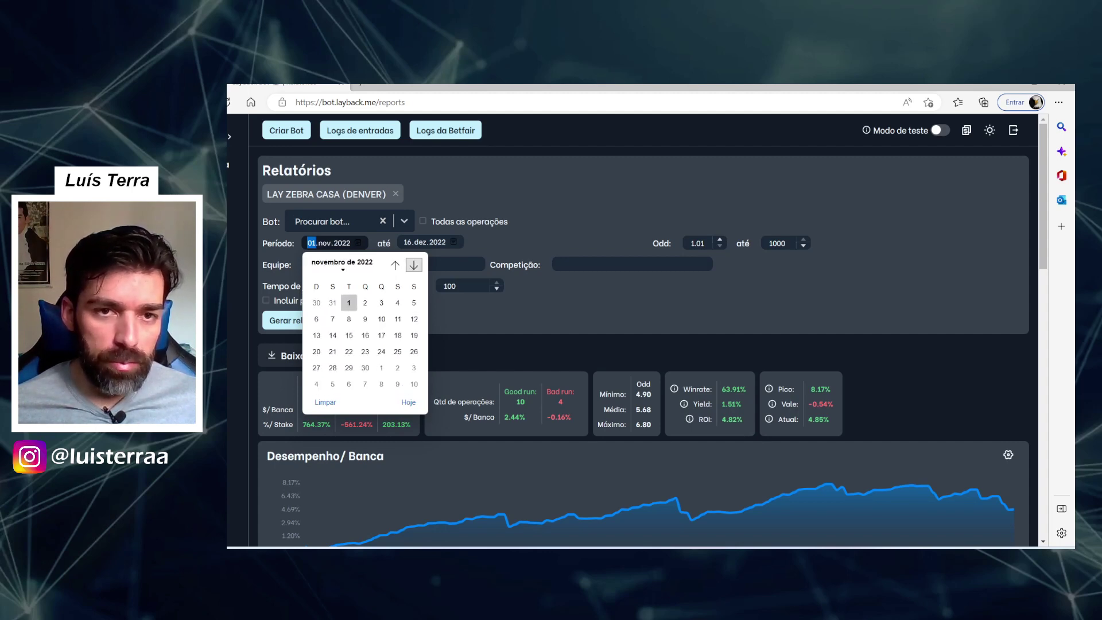
pyautogui.click(381, 303)
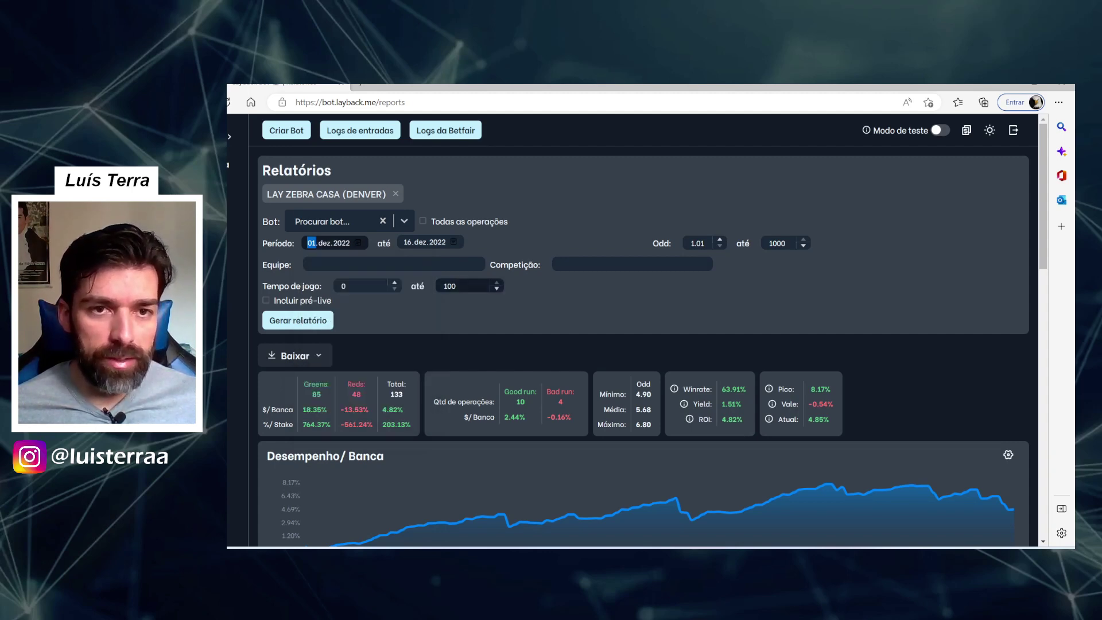
pyautogui.click(298, 320)
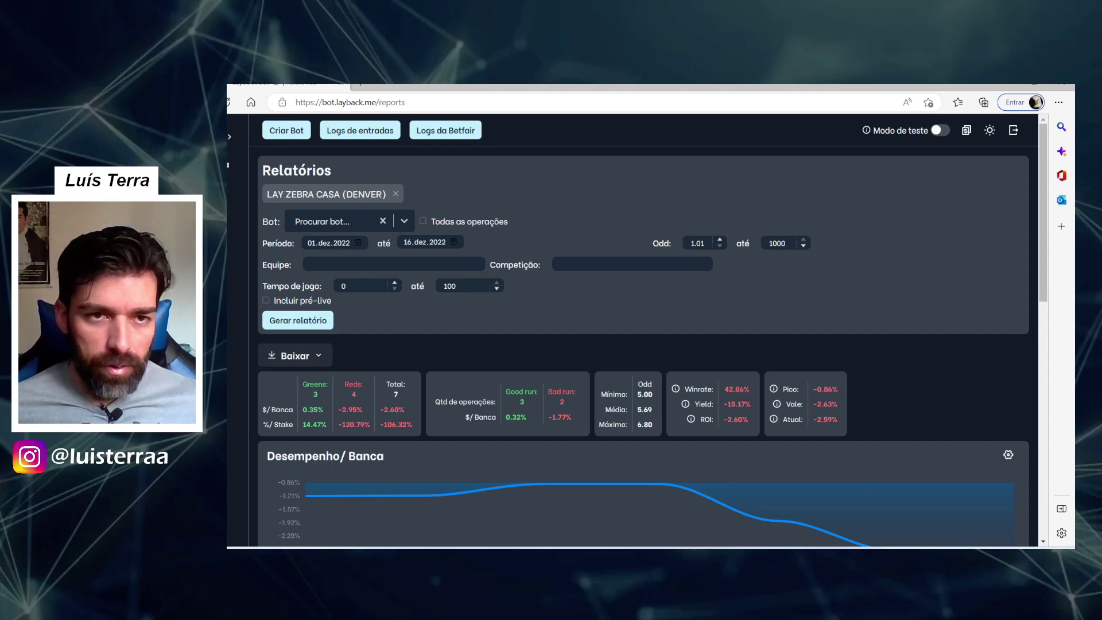
# Set the report period's start date to 1 August 2022
pyautogui.click(311, 243)
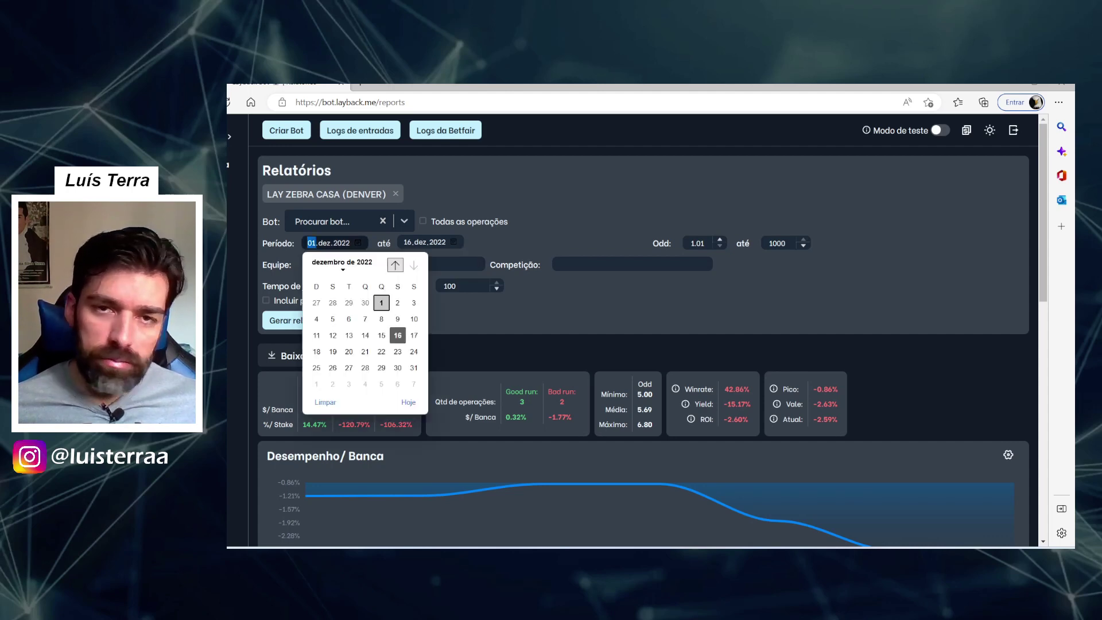
pyautogui.press('pageup')
pyautogui.press('pageup')
pyautogui.press('pageup')
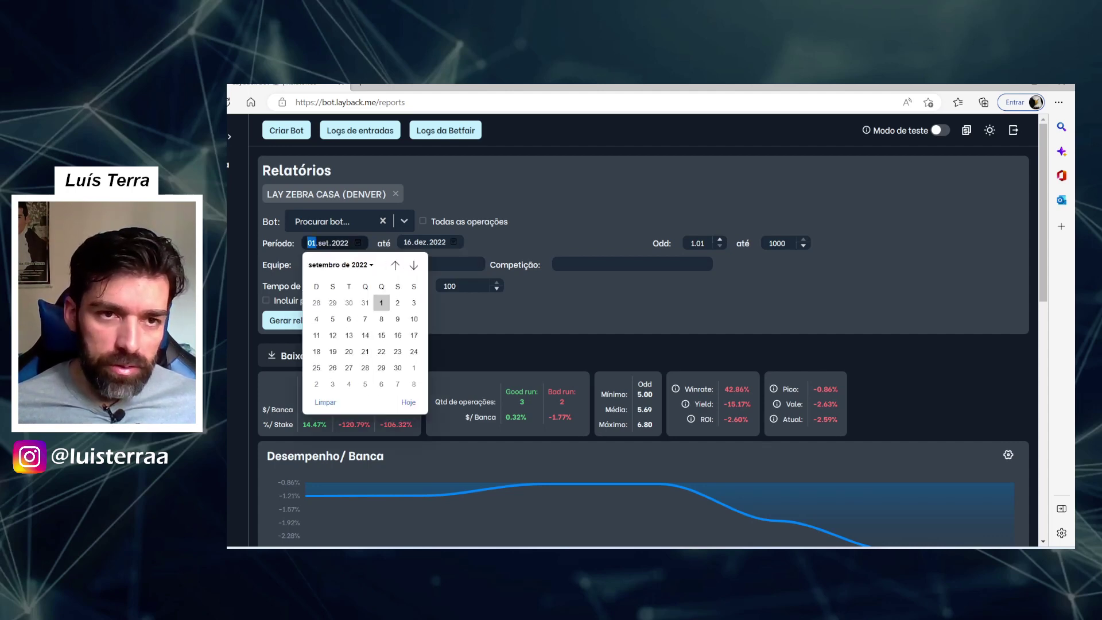
pyautogui.press('pageup')
pyautogui.press('Return')
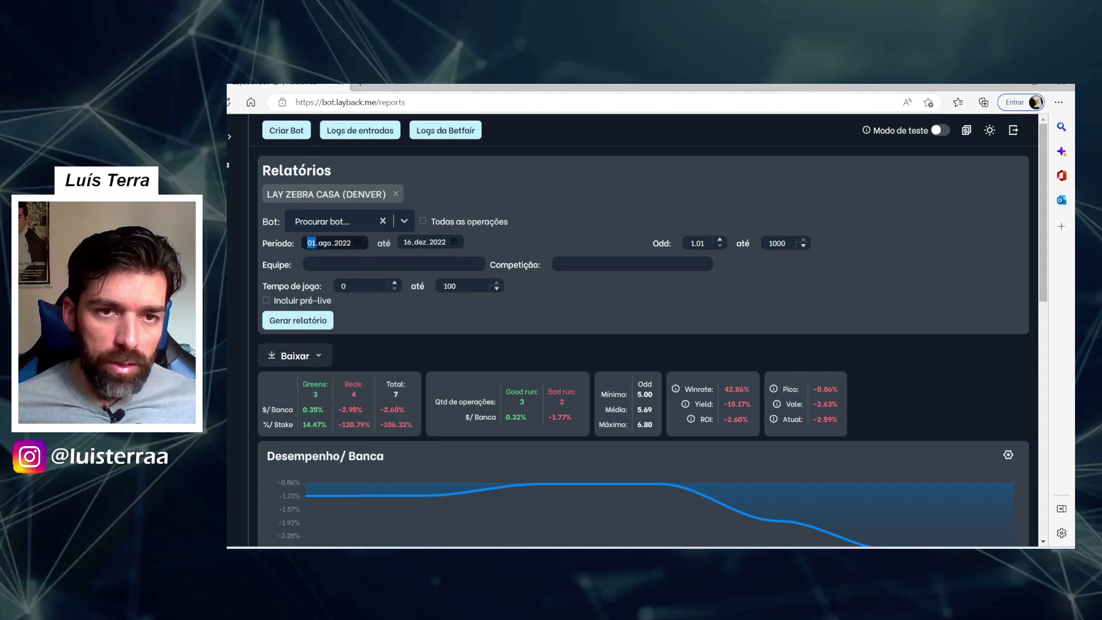
# Set the period's end date to 30 November 2022, generate the report and review its performance chart
pyautogui.click(407, 242)
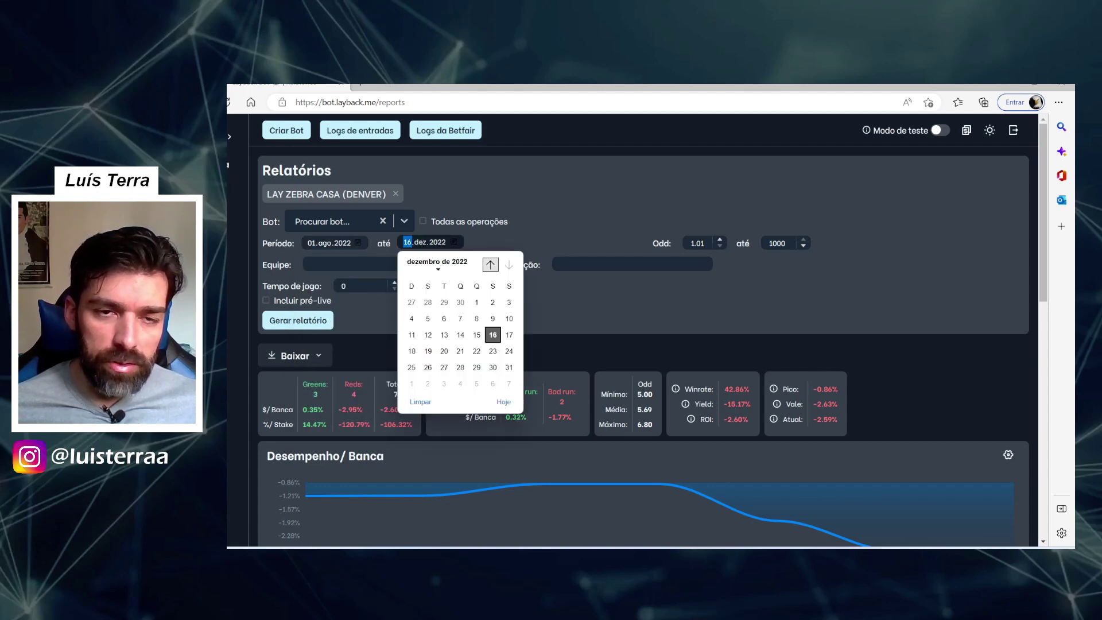
pyautogui.press('pageup')
pyautogui.press('Down')
pyautogui.press('Down')
pyautogui.press('Return')
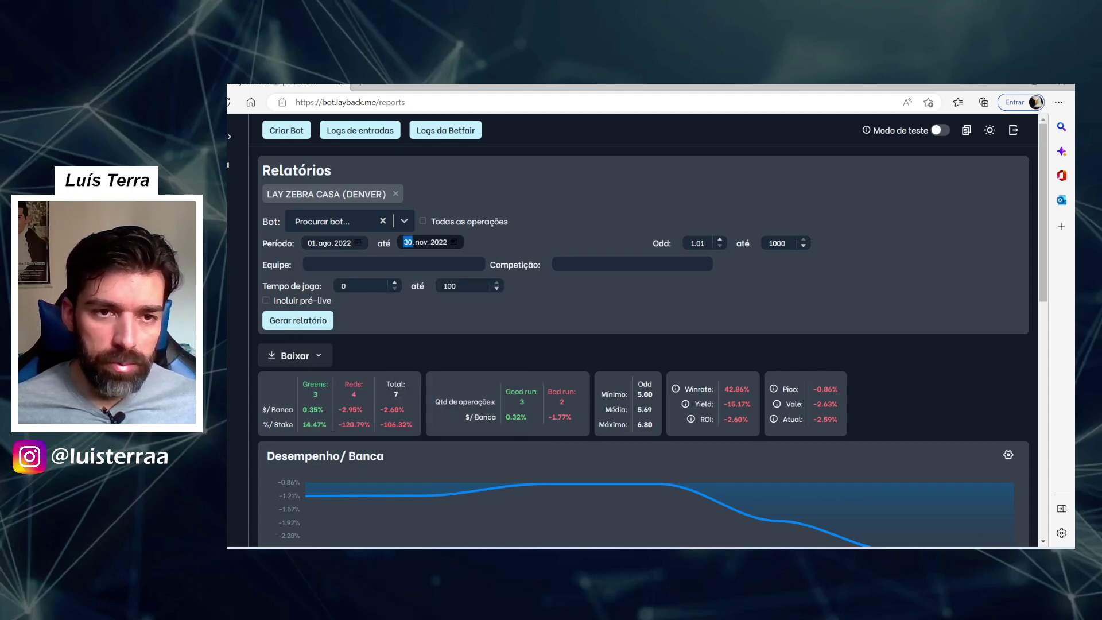
pyautogui.press('Return')
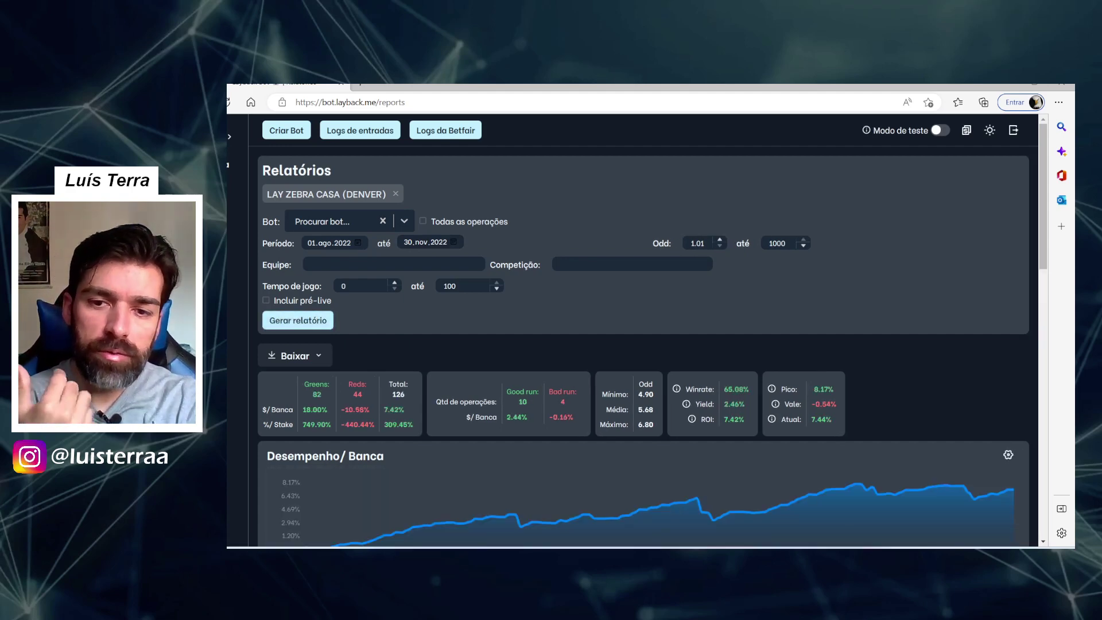
pyautogui.scroll(-3, 797, 374)
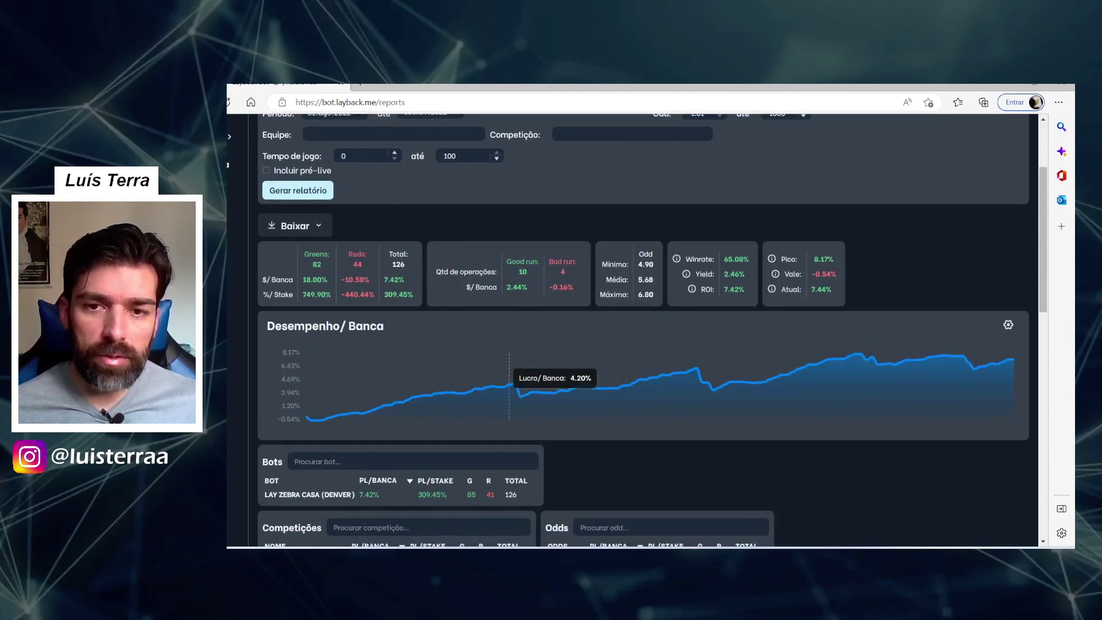
pyautogui.scroll(3, 821, 373)
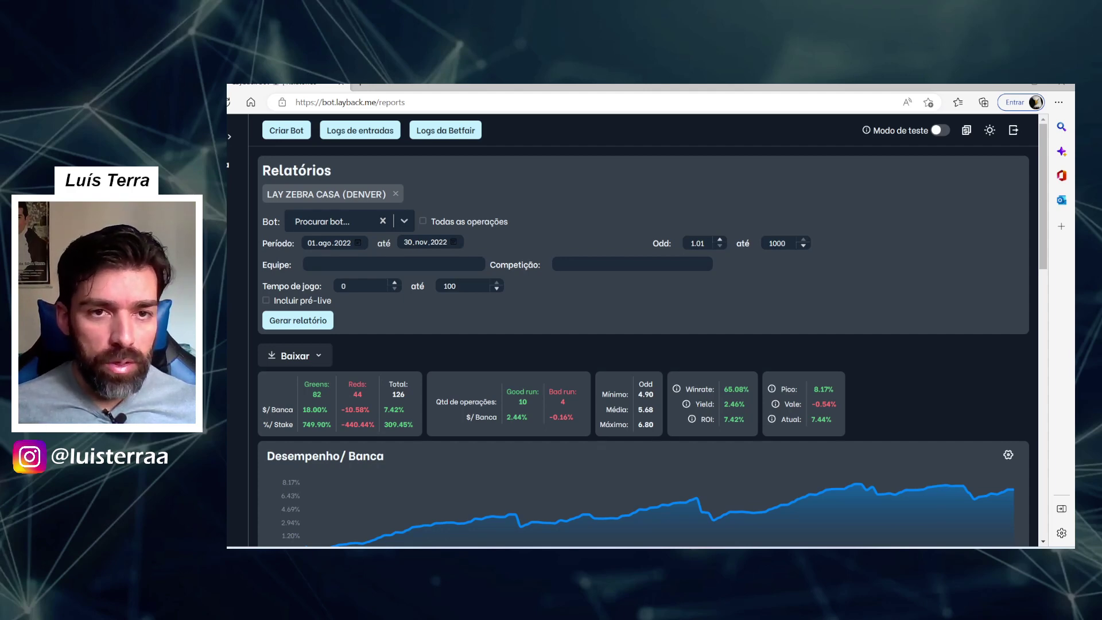
# Extend the period's end date to 16 December 2022, regenerate the report and inspect the end of the performance curve
pyautogui.click(408, 241)
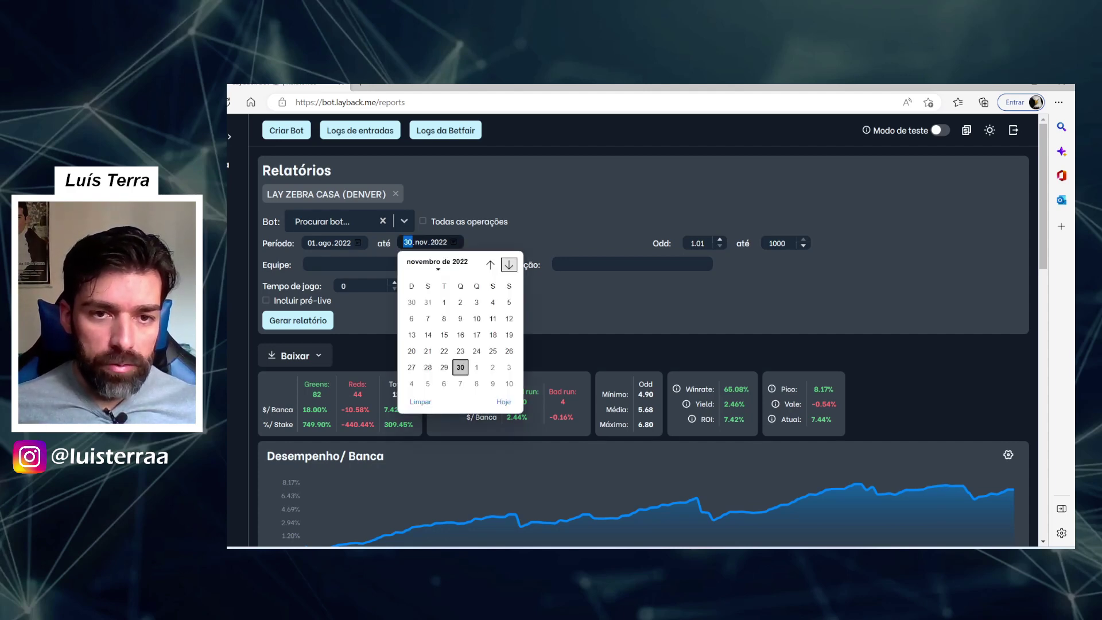
pyautogui.click(510, 264)
pyautogui.click(493, 334)
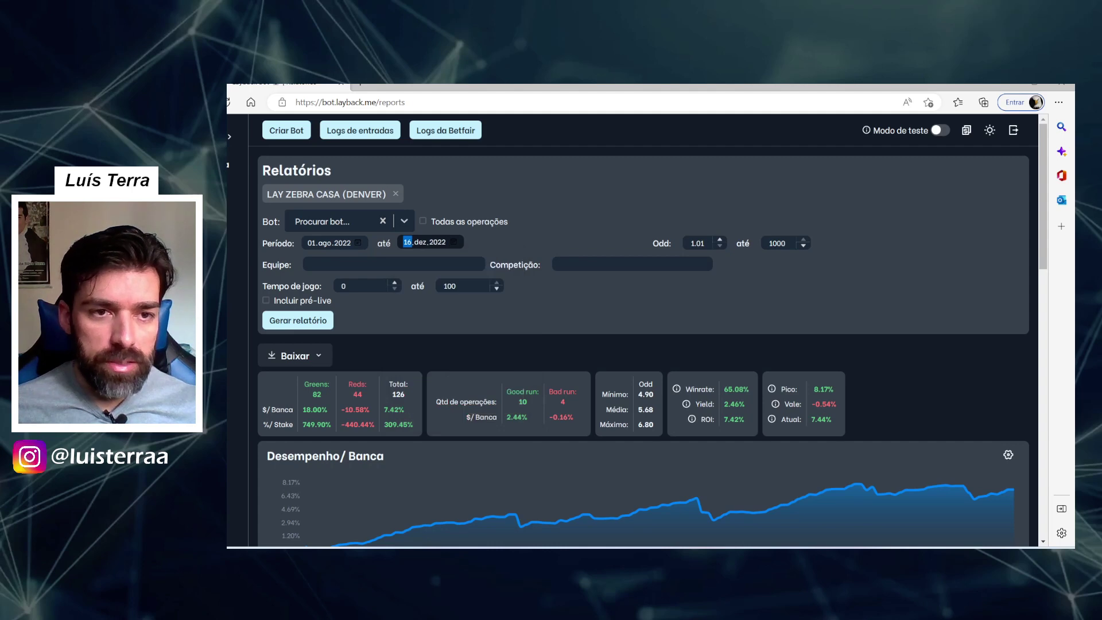
pyautogui.click(297, 320)
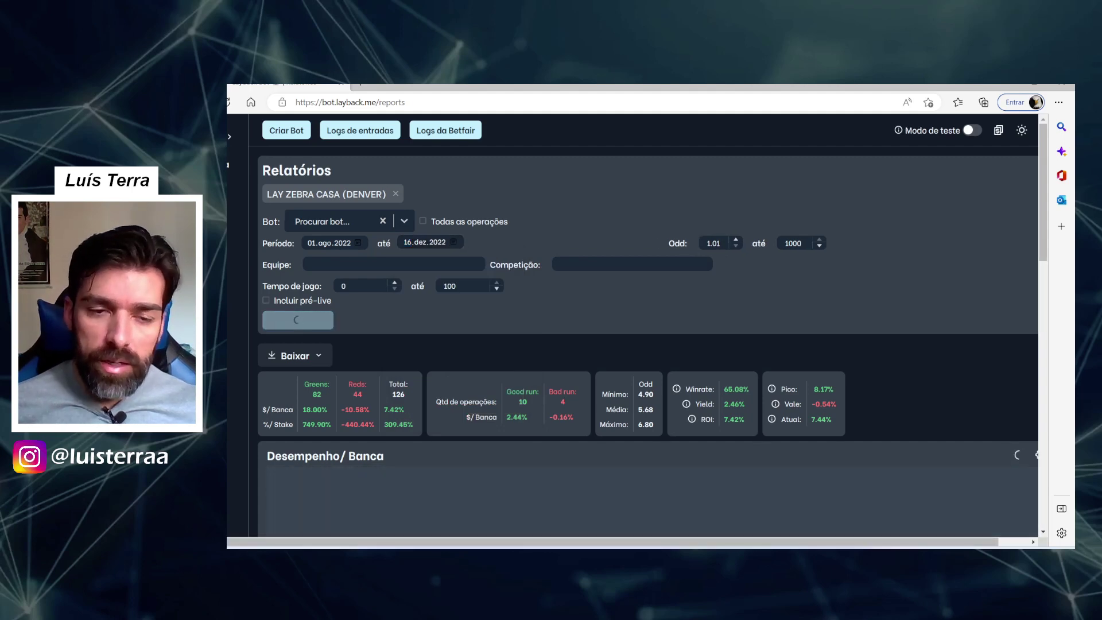
pyautogui.scroll(-1, 649, 331)
pyautogui.moveTo(998, 445)
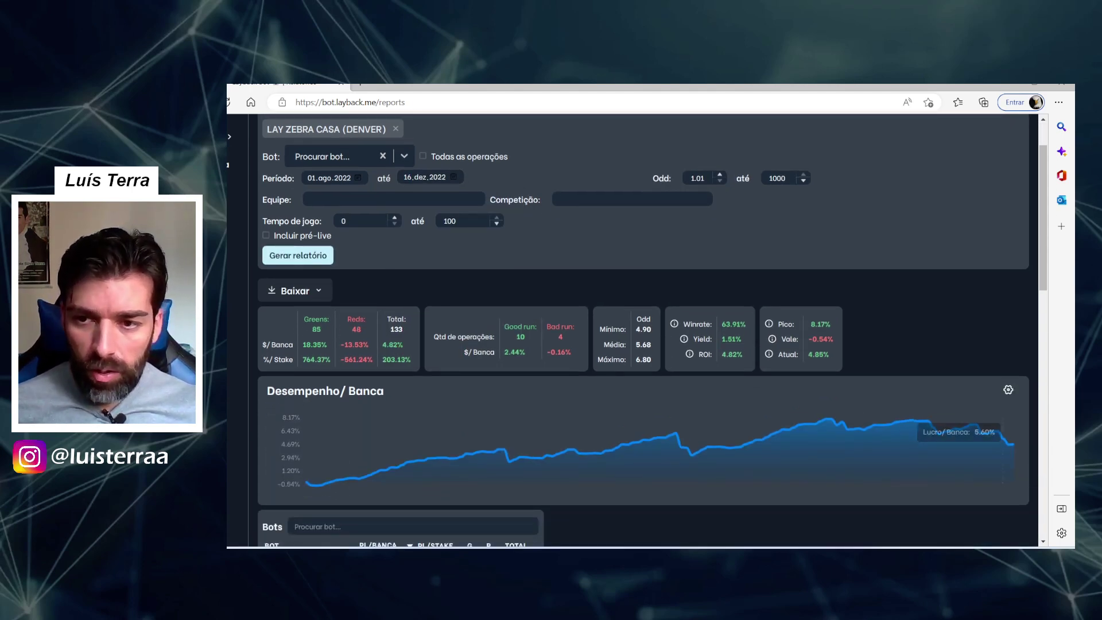